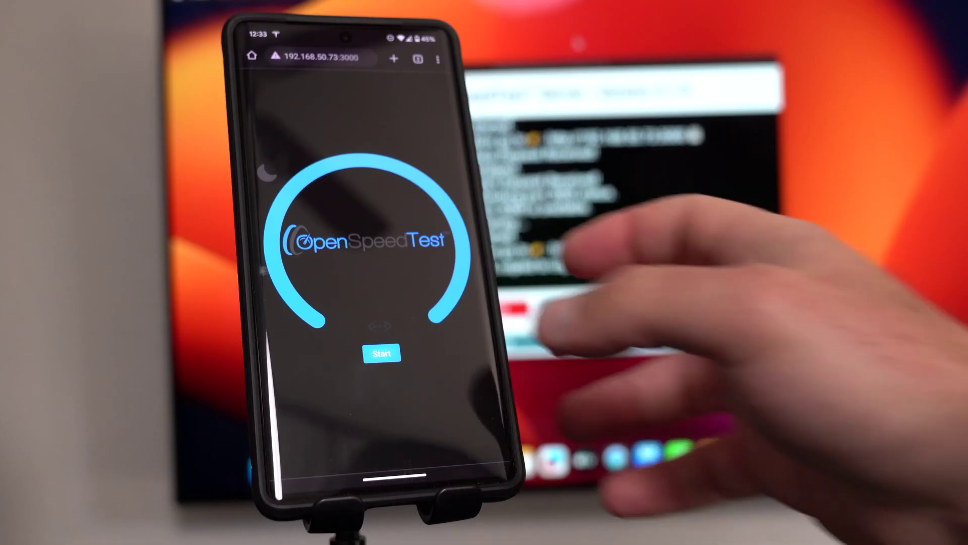
Start a speed test on the phone against the server at 192.168.50.73:3000.
click(382, 353)
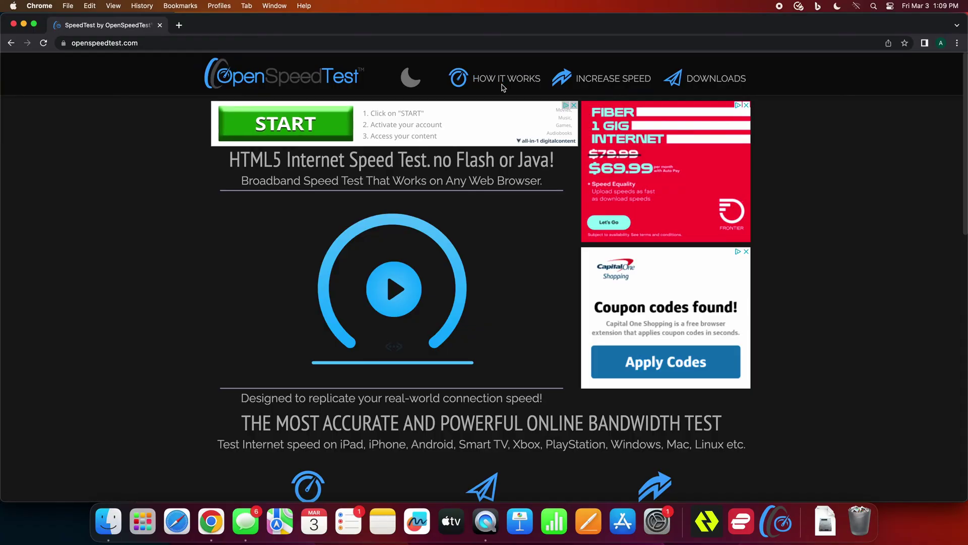
Go to the self-hosted downloads page, scroll to the server links, and download the M1 Mac .dmg.
click(694, 81)
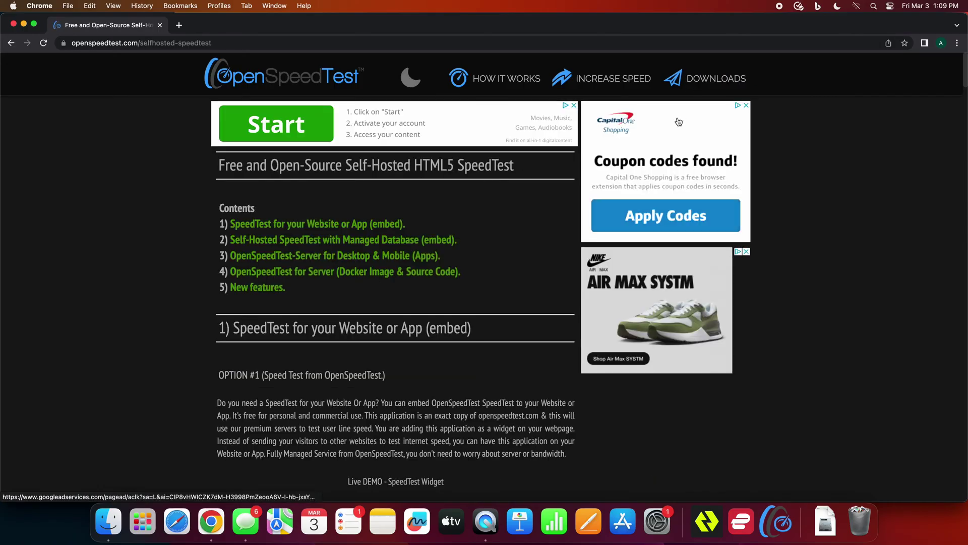
scroll(417, 164, down, 12)
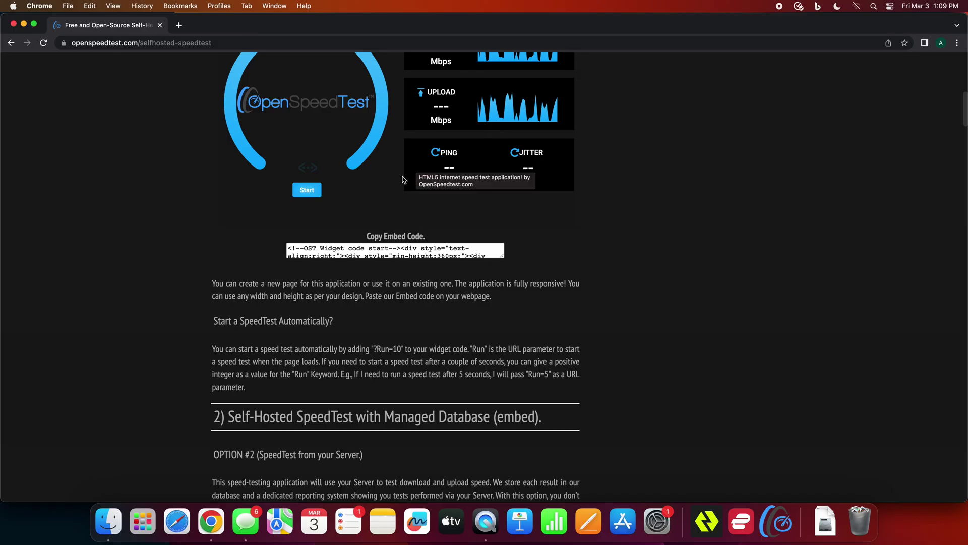
scroll(359, 202, down, 6)
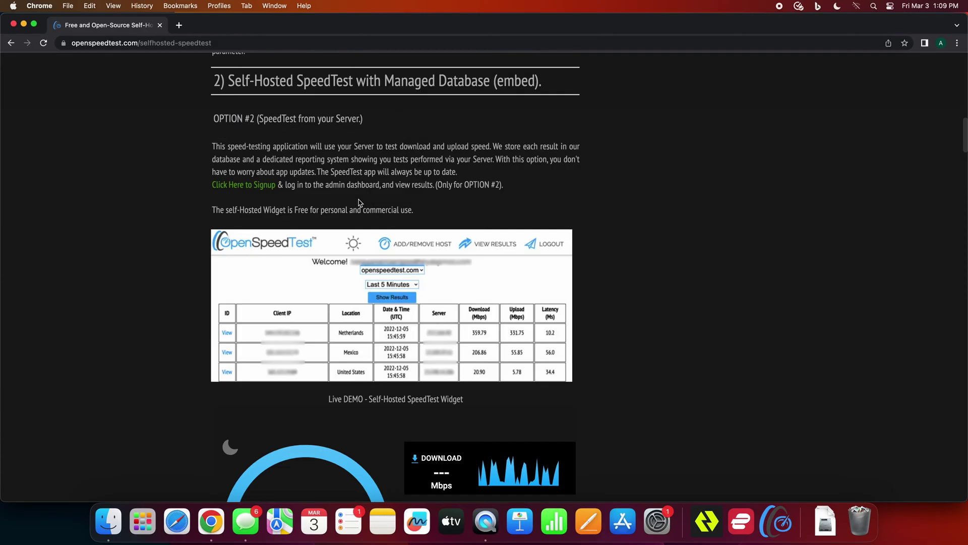
scroll(367, 216, down, 4)
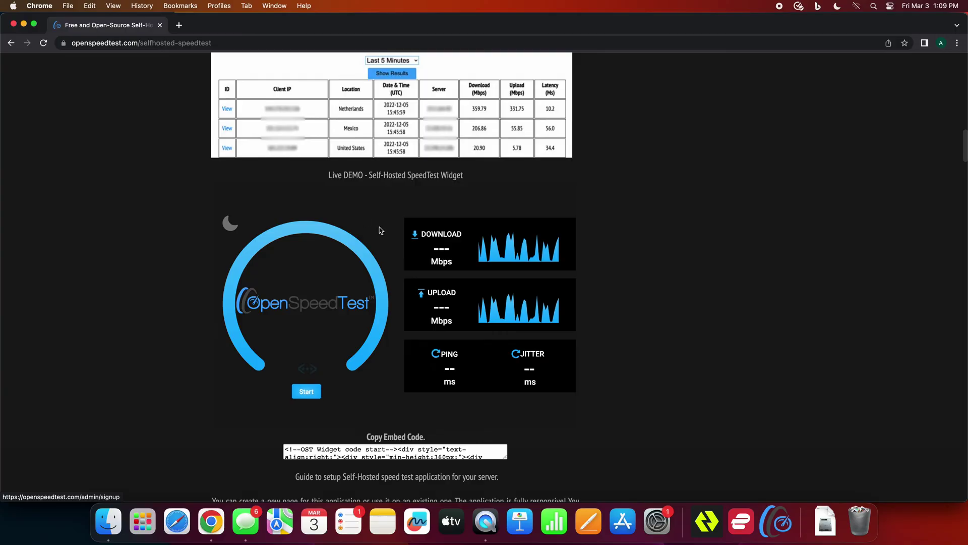
scroll(379, 217, down, 11)
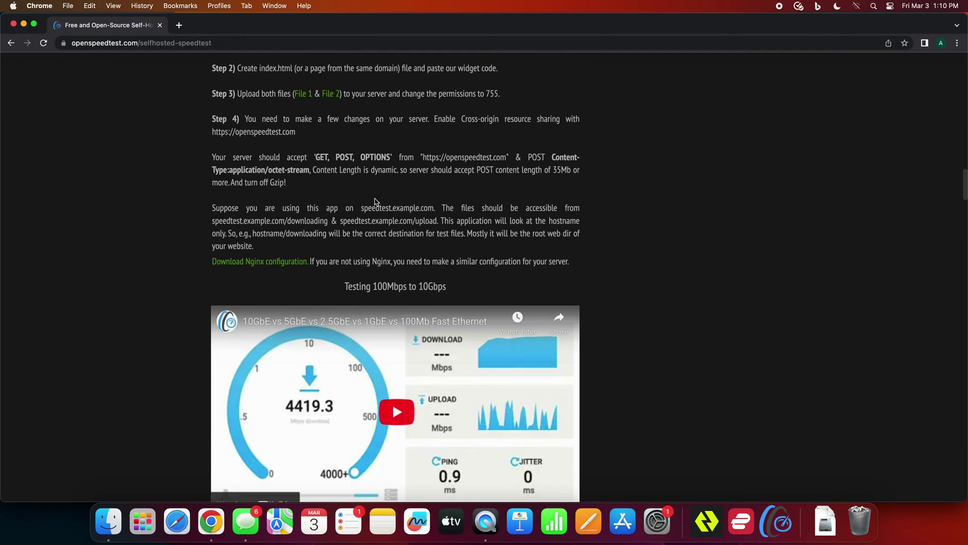
scroll(375, 202, down, 20)
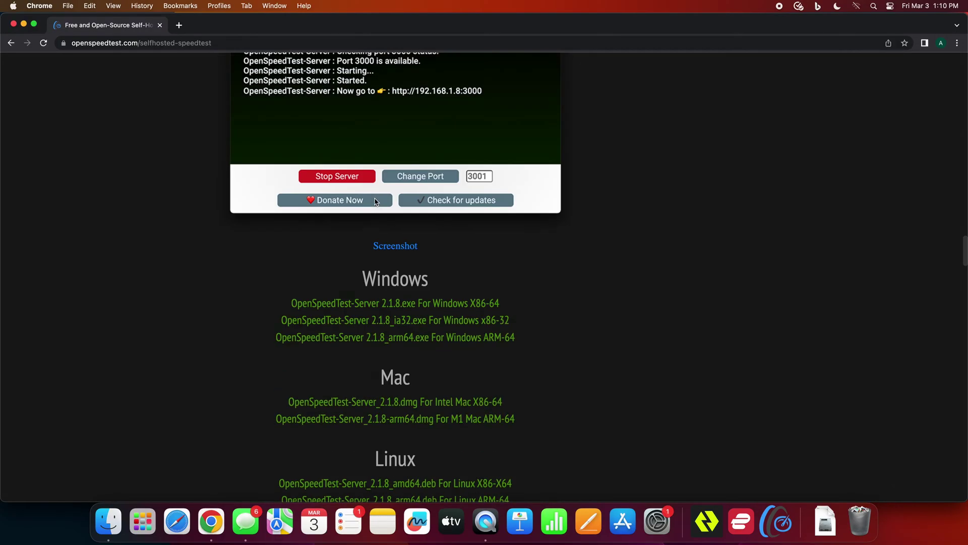
scroll(353, 204, up, 2)
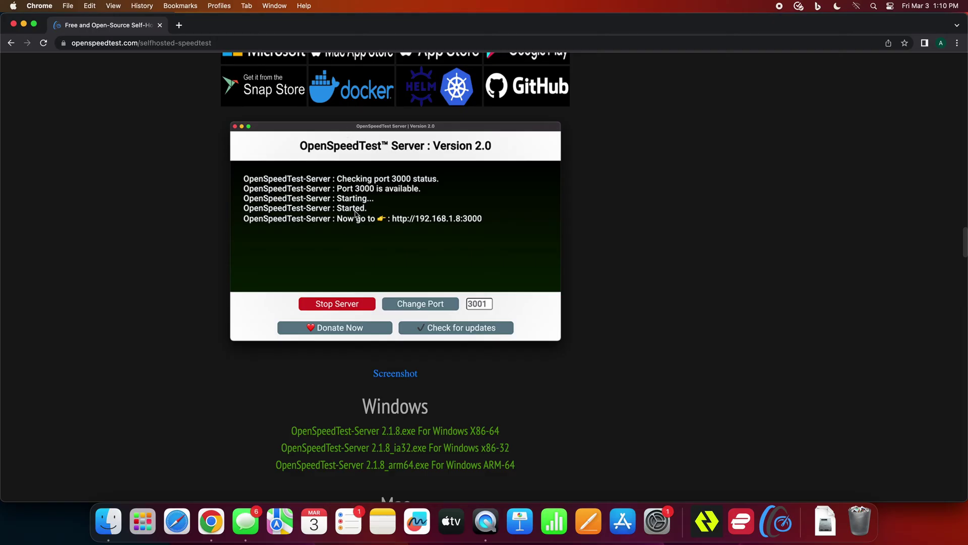
scroll(356, 213, down, 4)
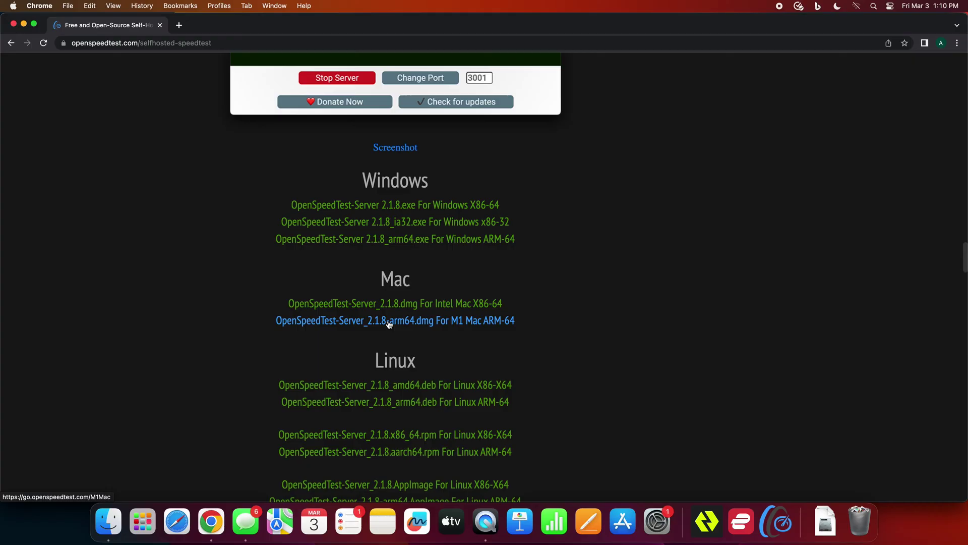
click(460, 326)
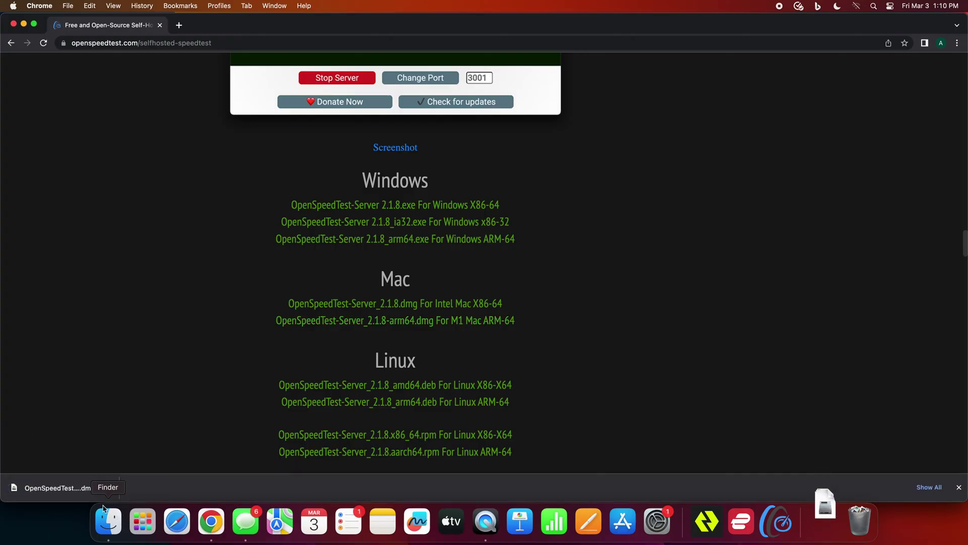
Open the arm64 disk image, stop replacing the installed app in Applications, and close the image window.
click(81, 493)
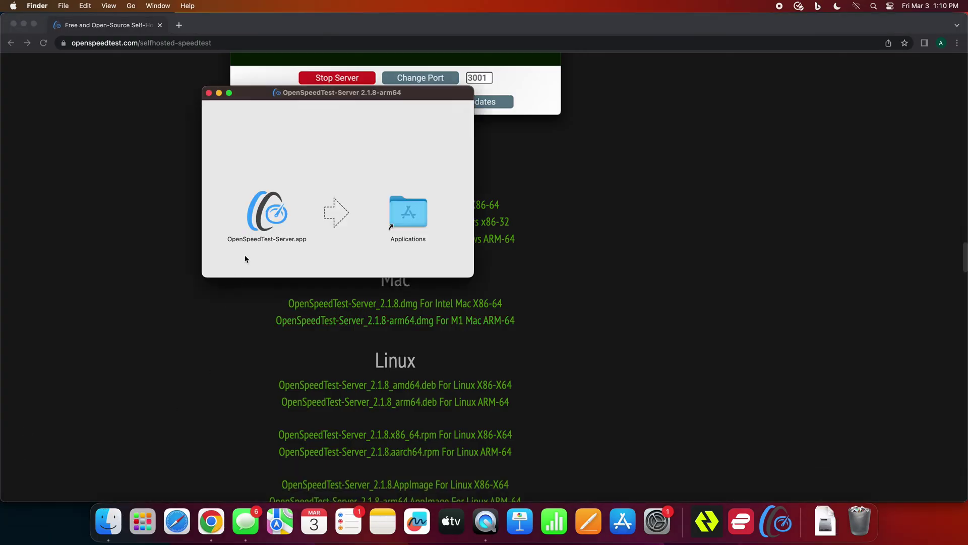
drag(258, 218, 402, 221)
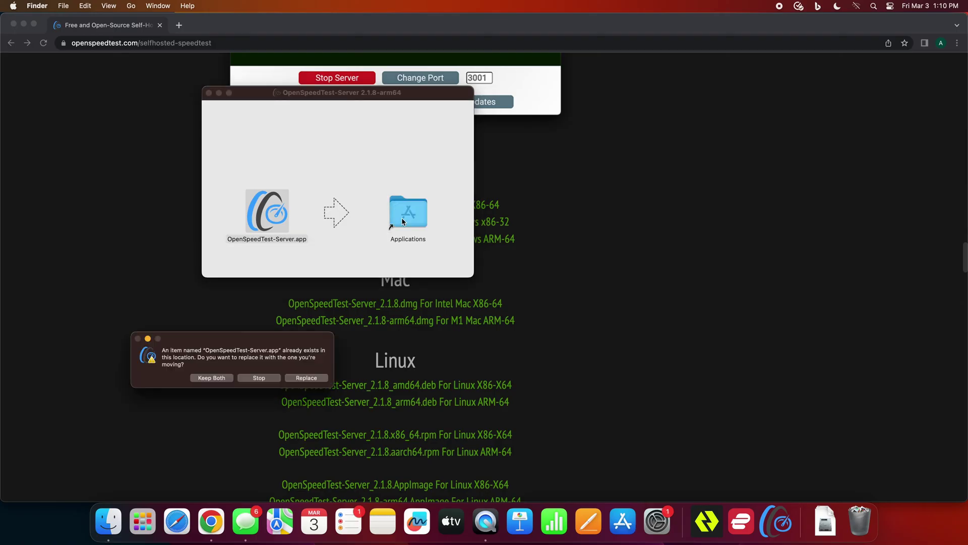
click(258, 378)
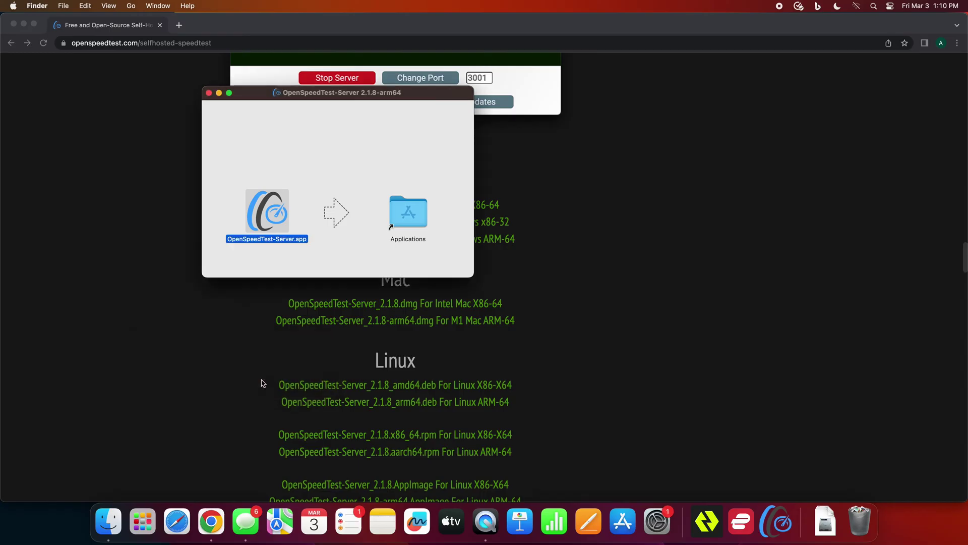
click(208, 94)
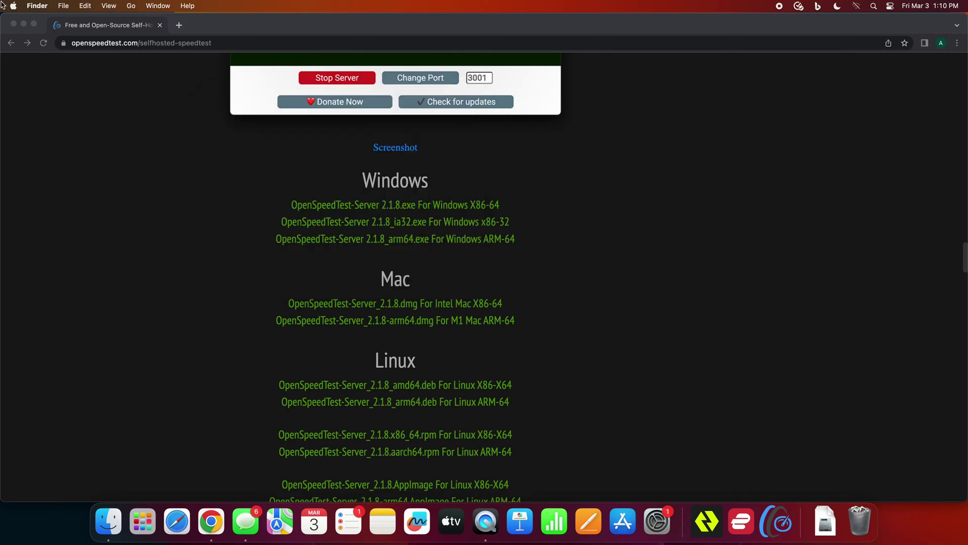
Close Chrome and launch OpenSpeedTest-Server from Launchpad, serving on port 3000.
click(14, 24)
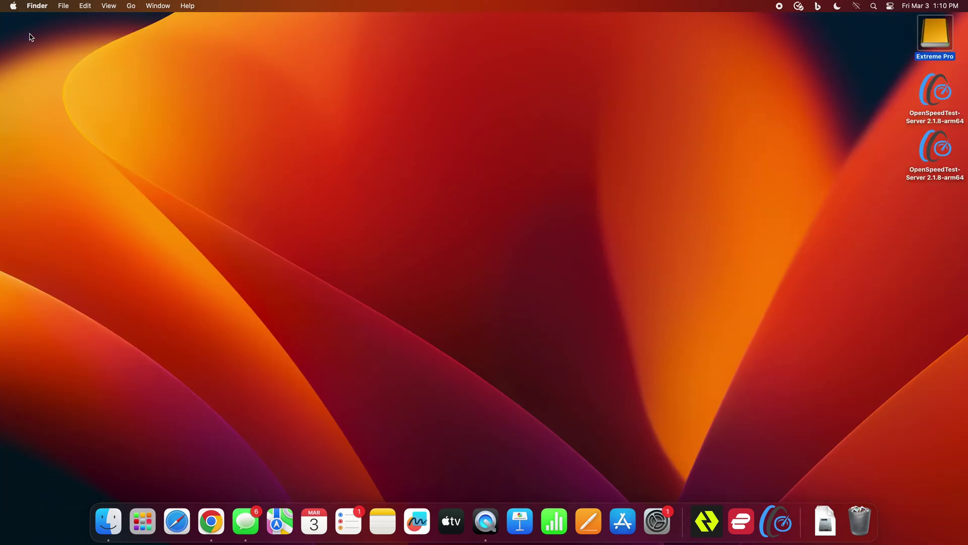
click(143, 525)
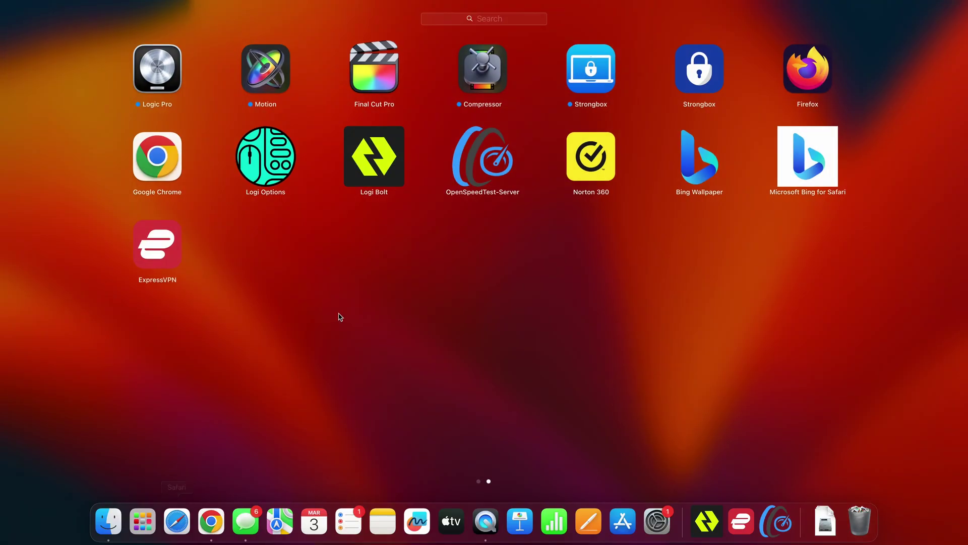
click(483, 158)
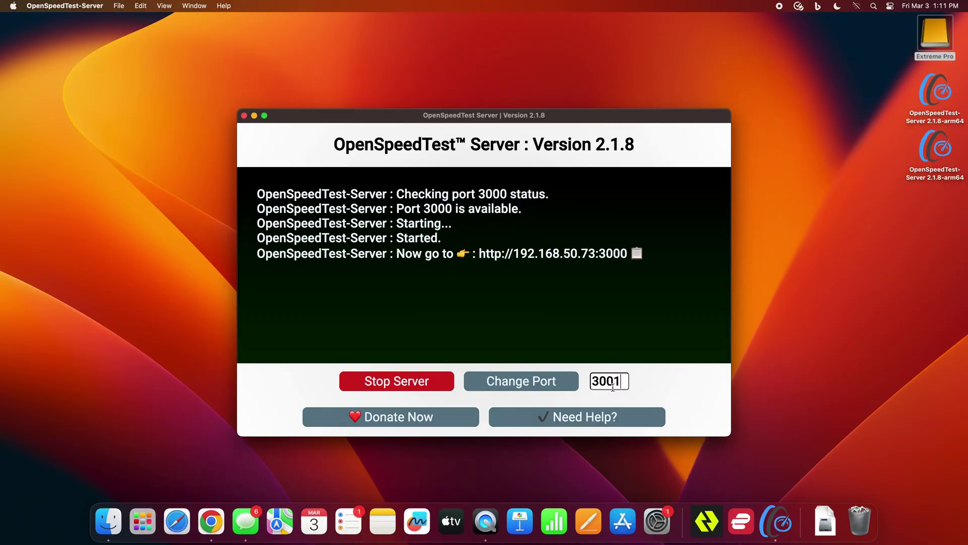
Change the server port from 3000 to 3001.
click(528, 384)
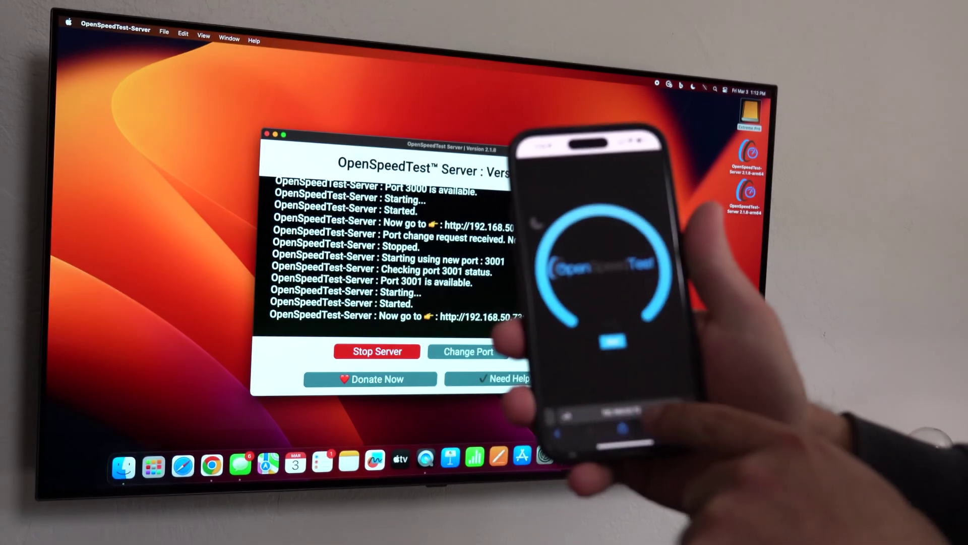
Run a phone speed test against 192.168.50.73:3001, then switch the TV to HDMI 1 PC.
click(626, 408)
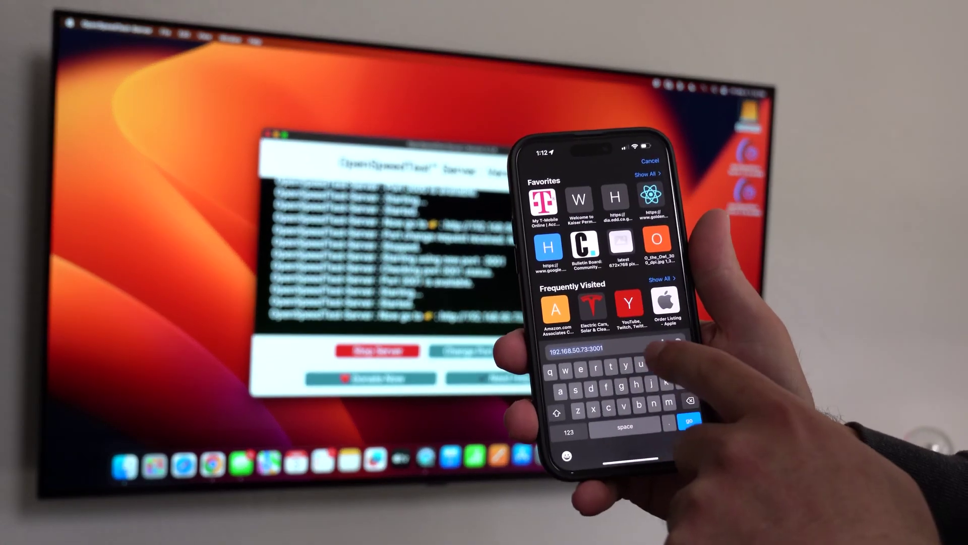
key(Return)
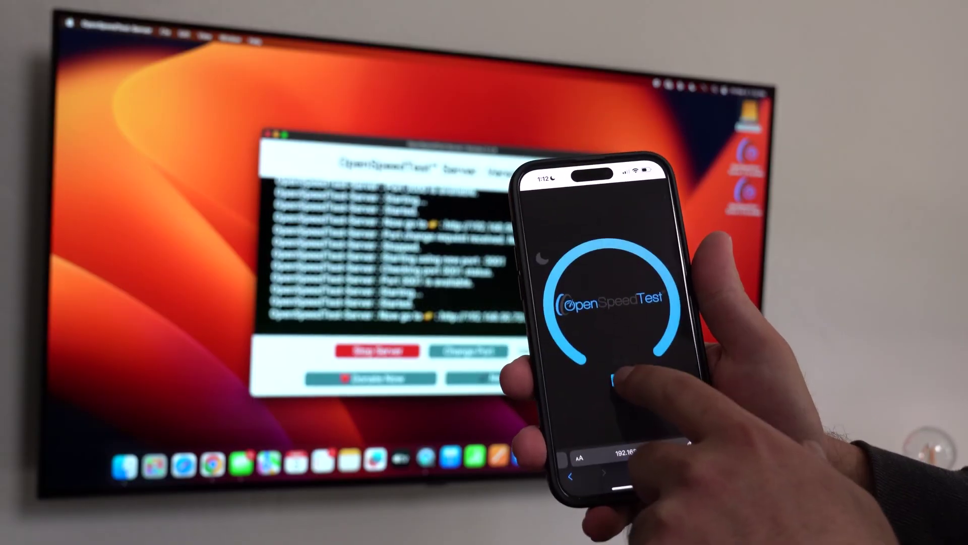
click(616, 298)
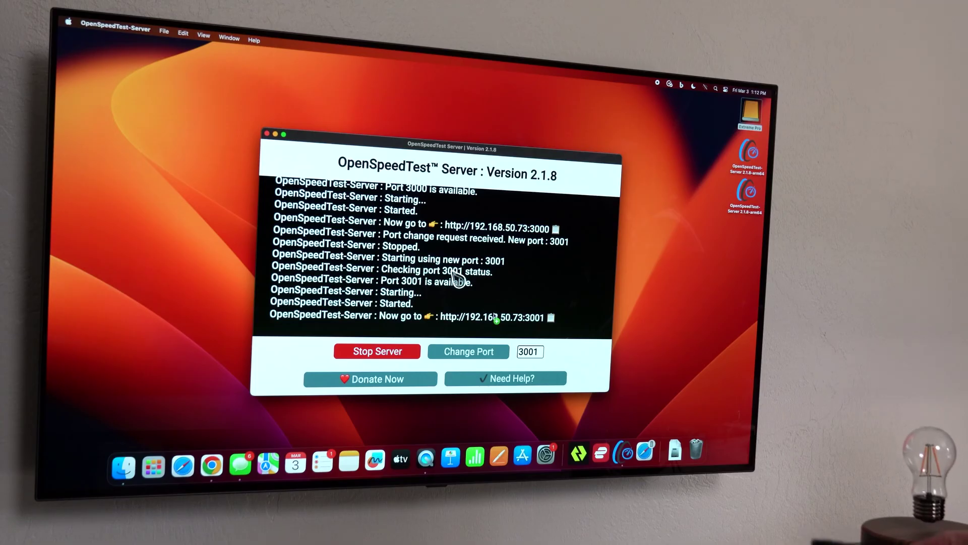
click(346, 410)
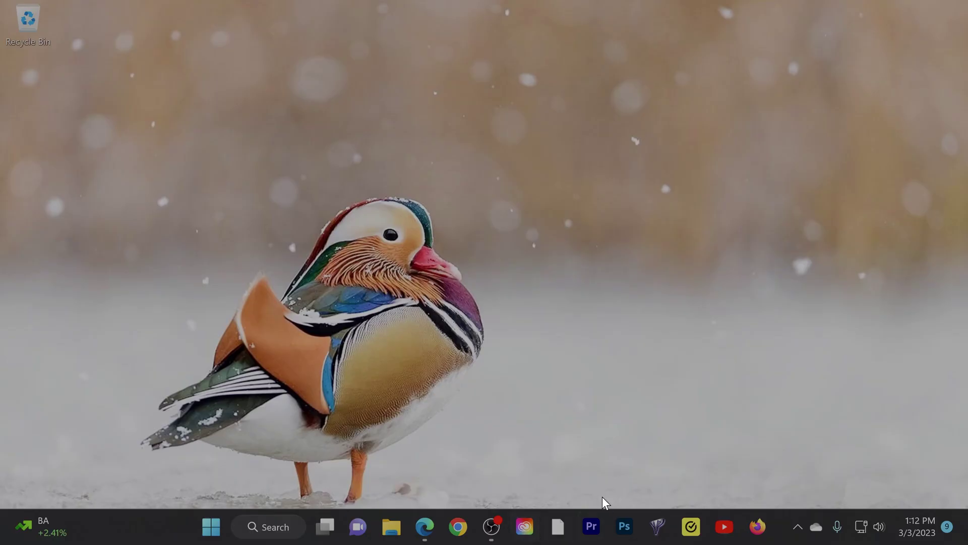
In Edge, reload the test page, change its port from 3001 to 3000, and start a test.
click(435, 538)
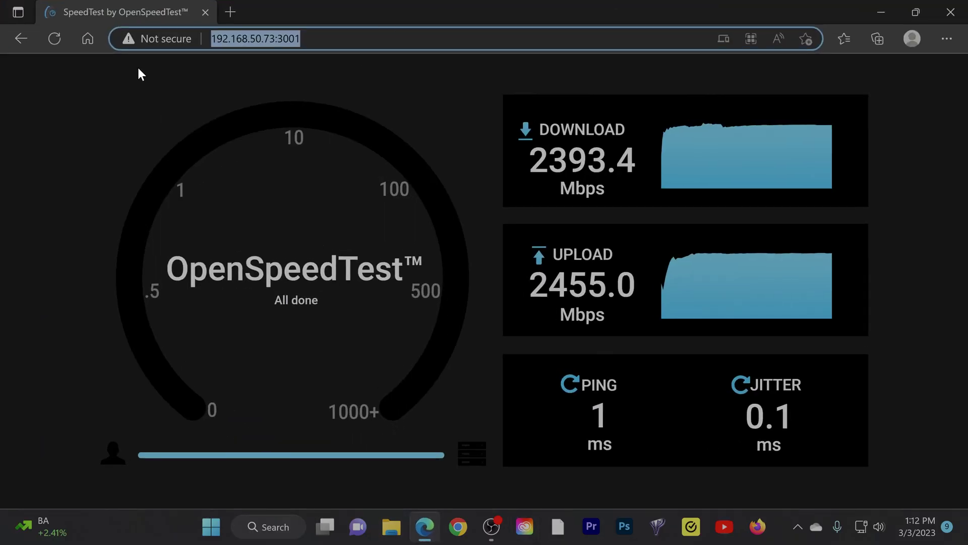
click(301, 38)
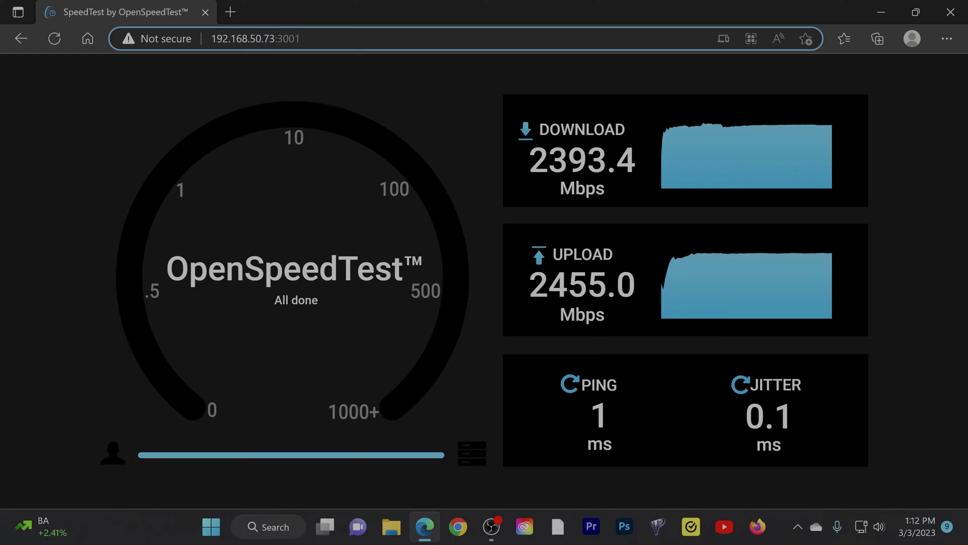
key(Return)
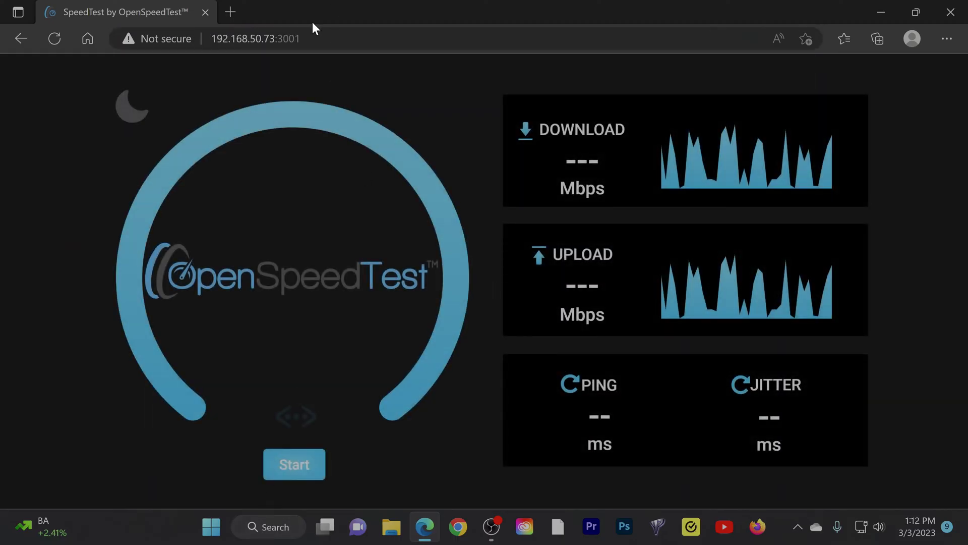
click(305, 38)
click(301, 38)
key(BackSpace)
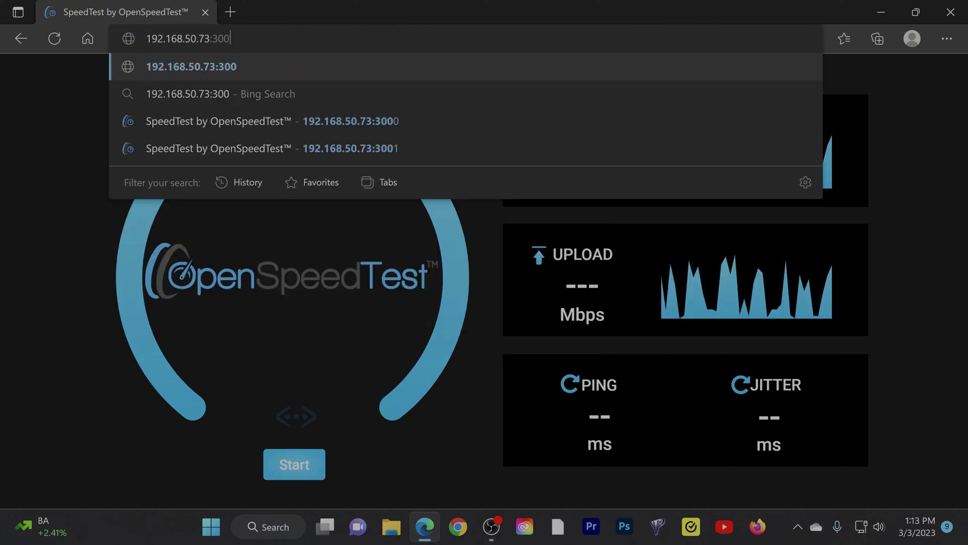
text(0)
key(Return)
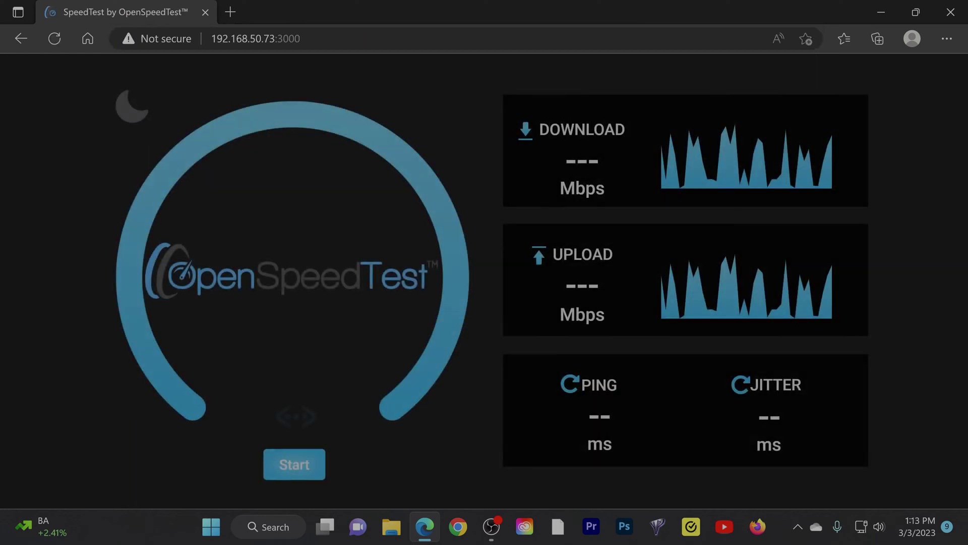
click(316, 466)
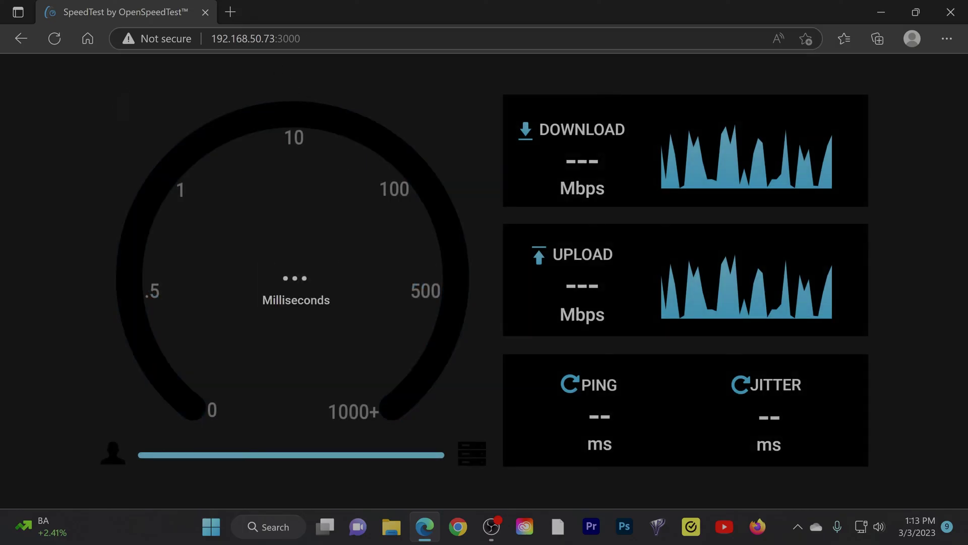
Point Edge at port 3001 and run a test, getting 2415.8 Mbps down and 2469.5 up.
key(ctrl+l)
key(End)
key(BackSpace)
text(1)
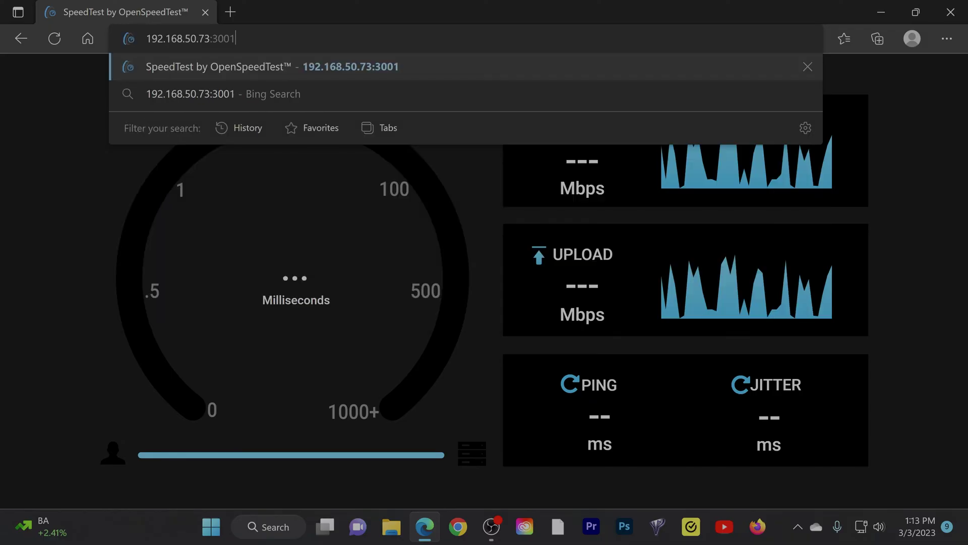
key(Return)
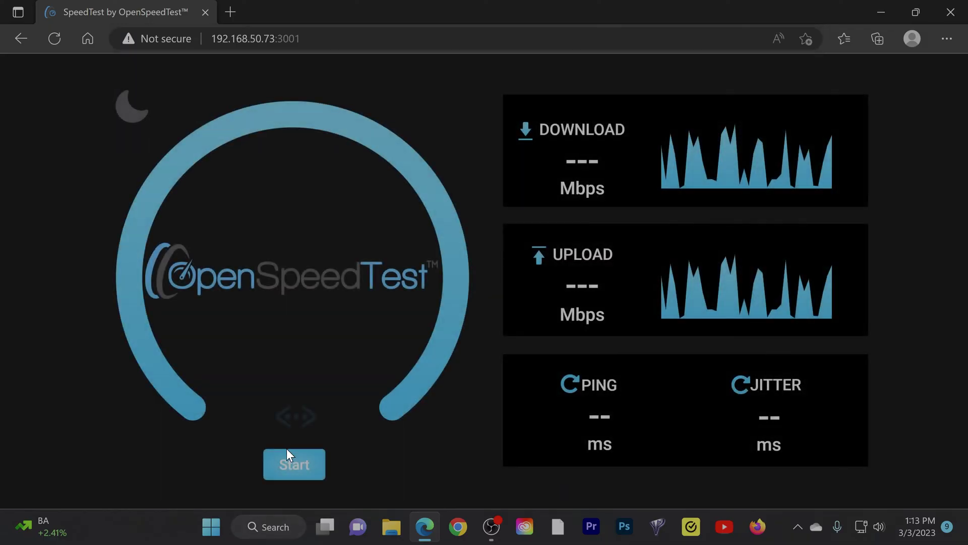
click(296, 467)
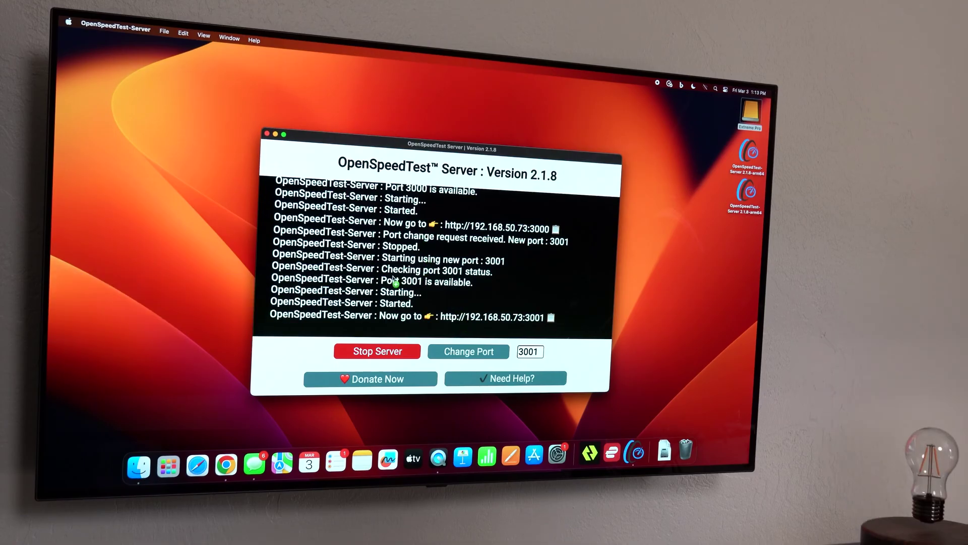
Copy the server URL from the log and run a Chrome test against 192.168.50.73:3001.
click(552, 318)
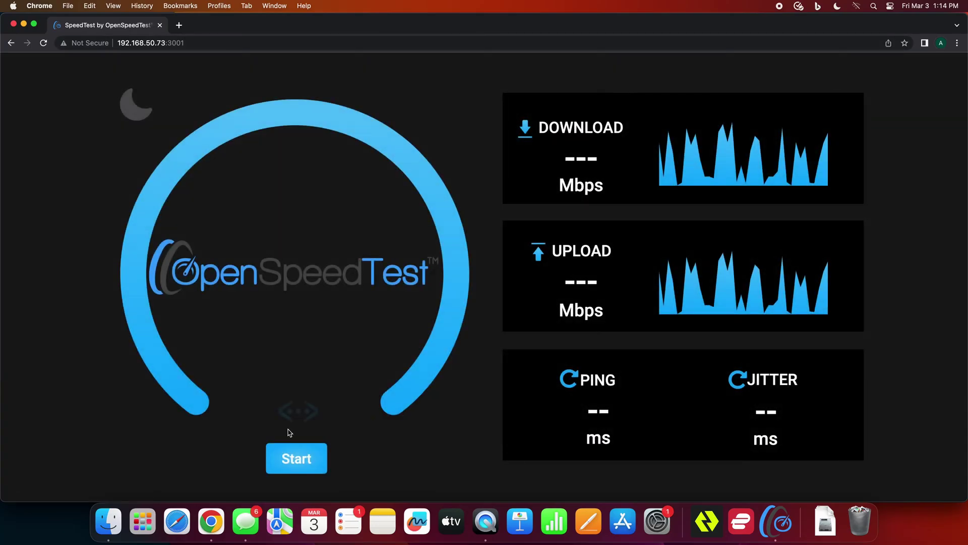
click(288, 459)
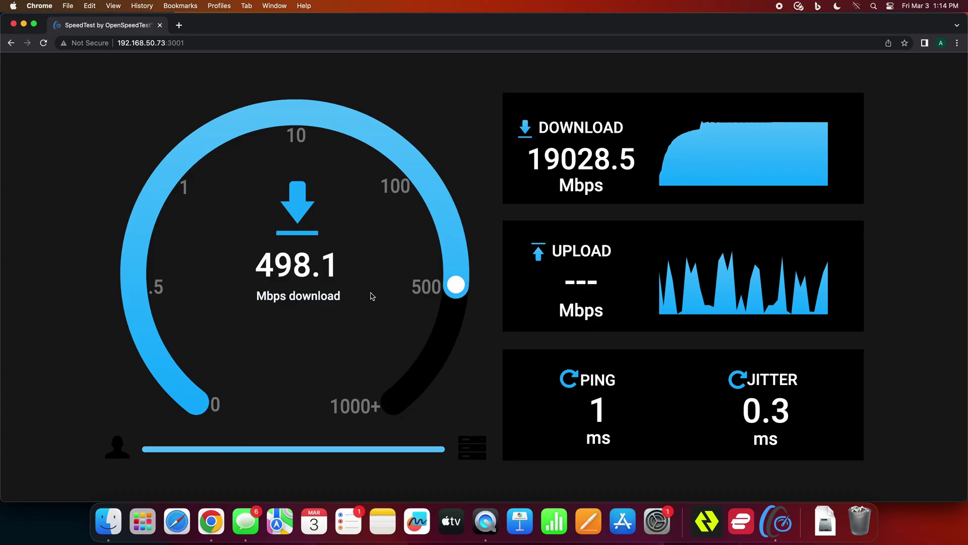
mouse_move(533, 298)
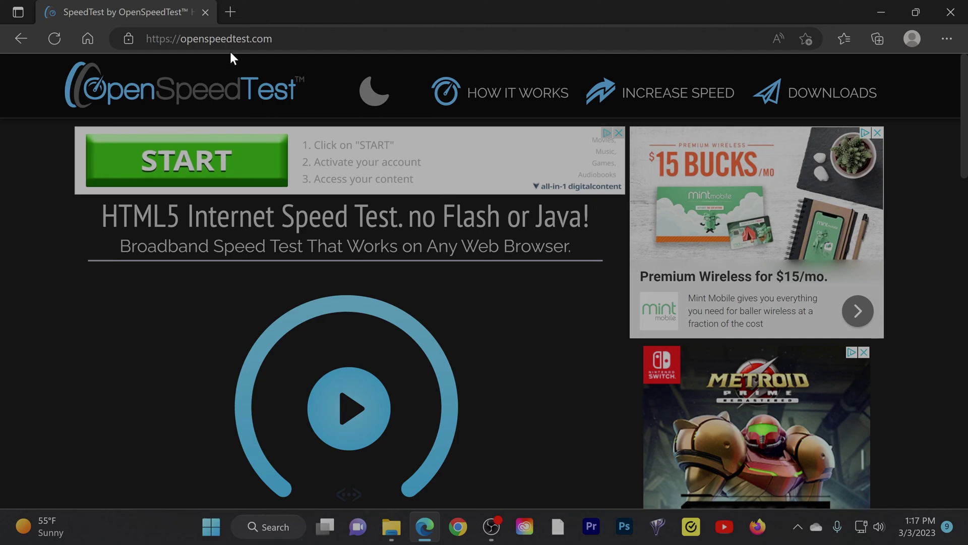
On openspeedtest.com's downloads page, download the Windows X86-64 server .exe.
click(842, 101)
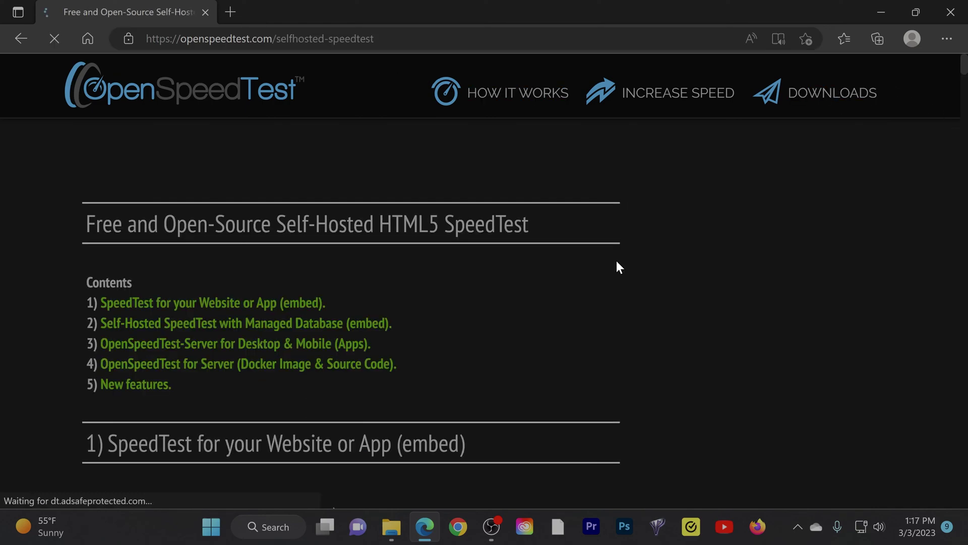
scroll(483, 302, down, 15)
scroll(477, 303, down, 20)
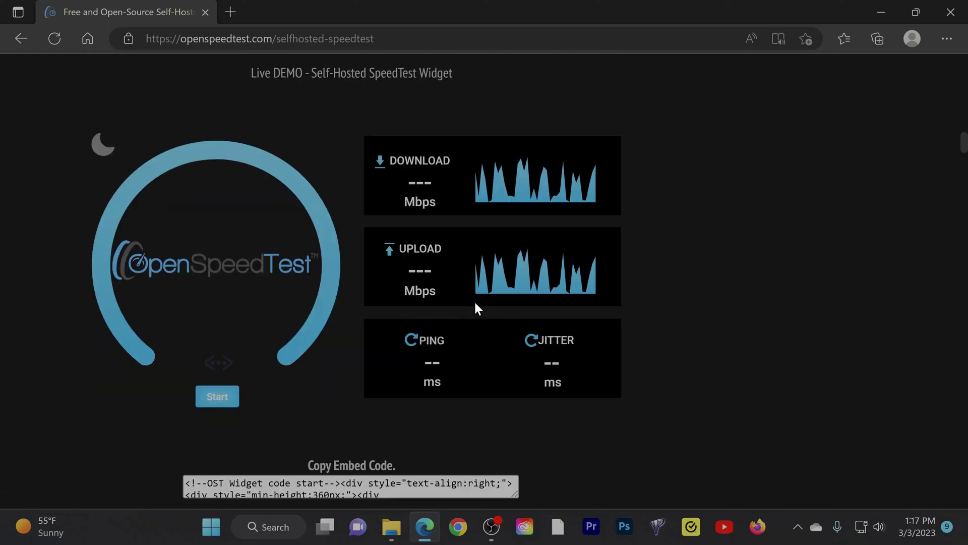
scroll(476, 306, down, 12)
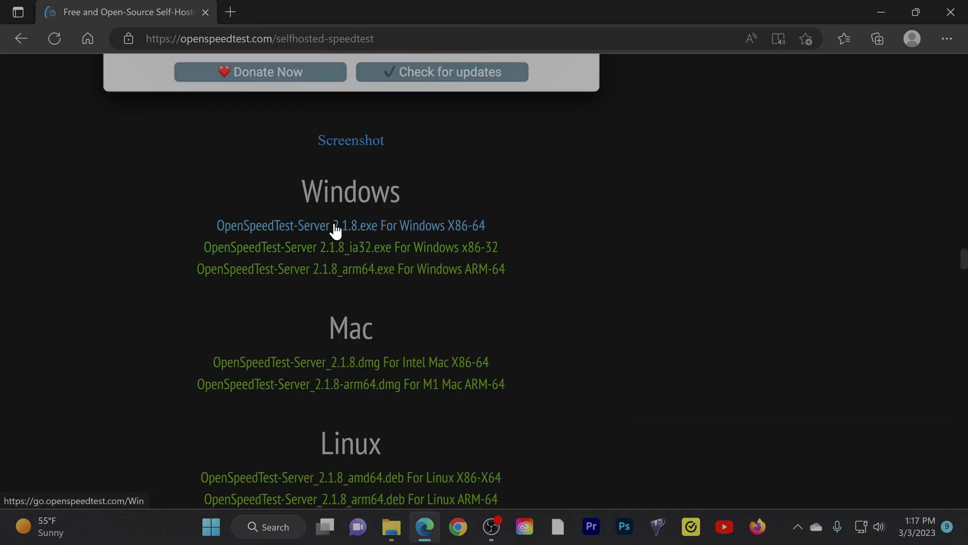
click(336, 228)
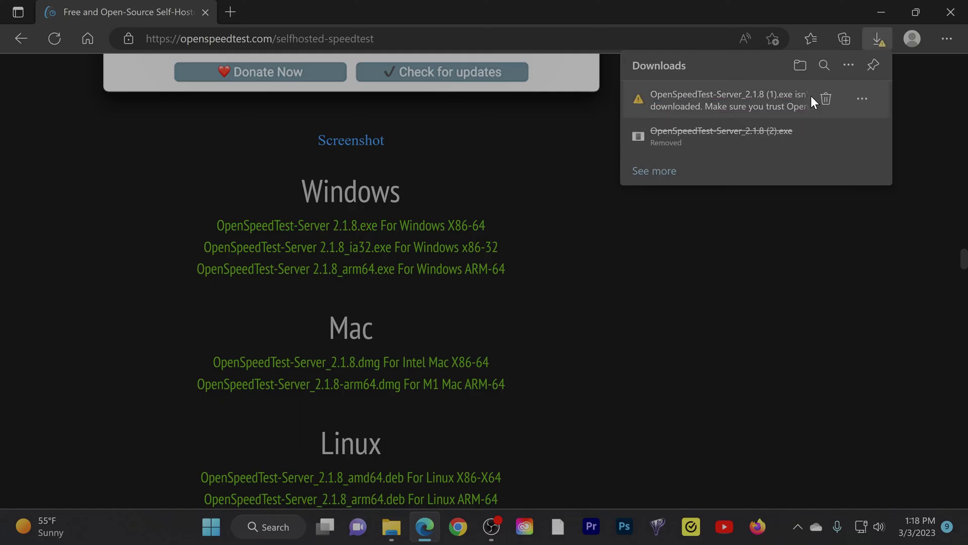
Keep the flagged OpenSpeedTest-Server 2.1.8 installer despite Edge's trust warning.
click(862, 99)
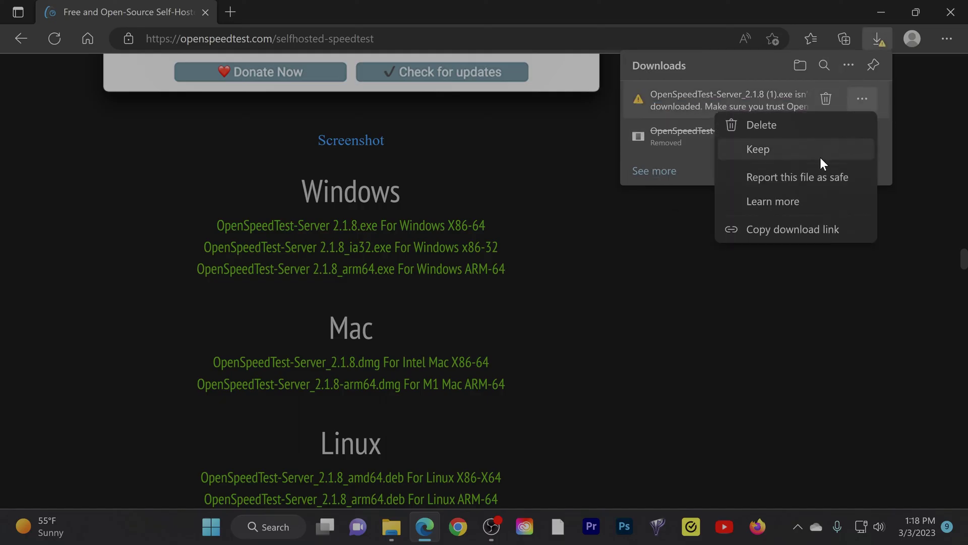
click(773, 148)
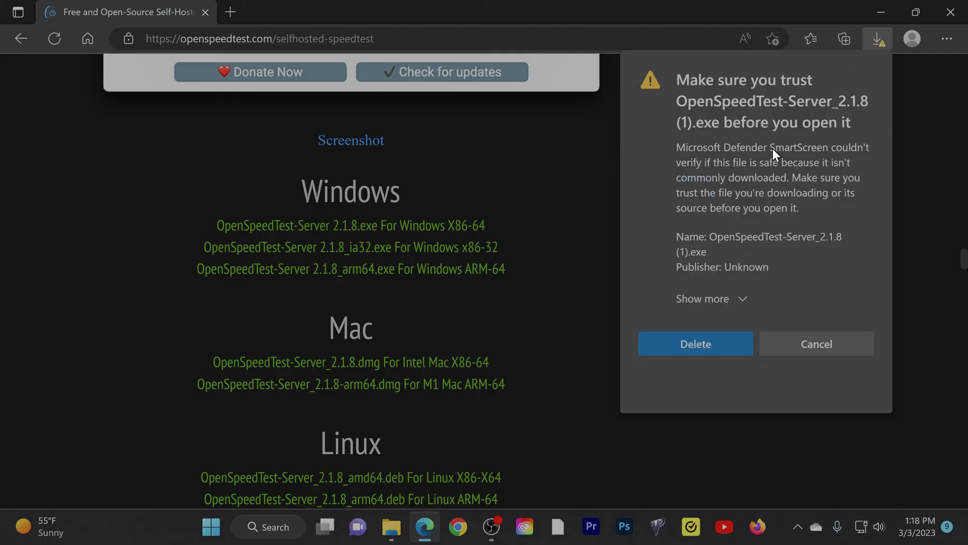
click(740, 299)
click(712, 329)
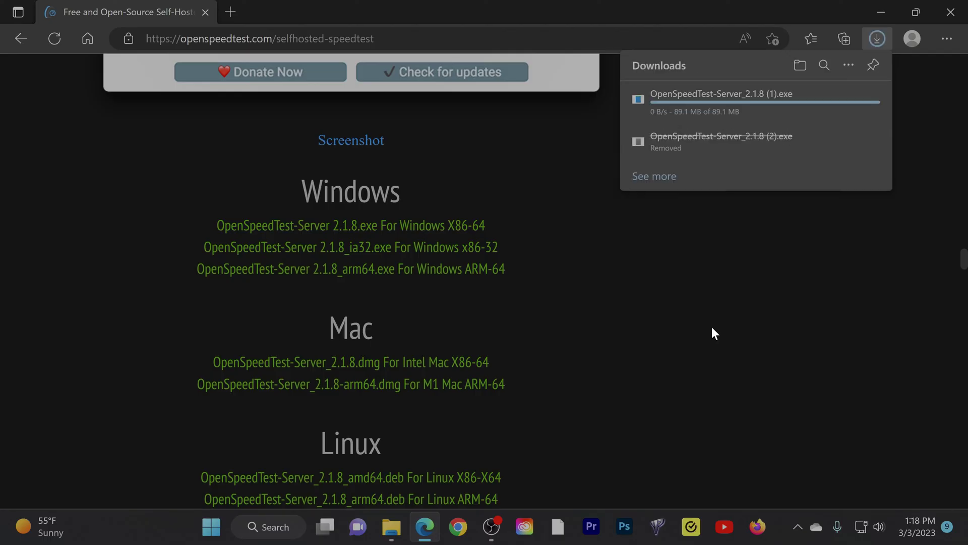
Launch the downloaded server, dismiss the Norton notification, and minimize Edge to show the server window.
click(659, 107)
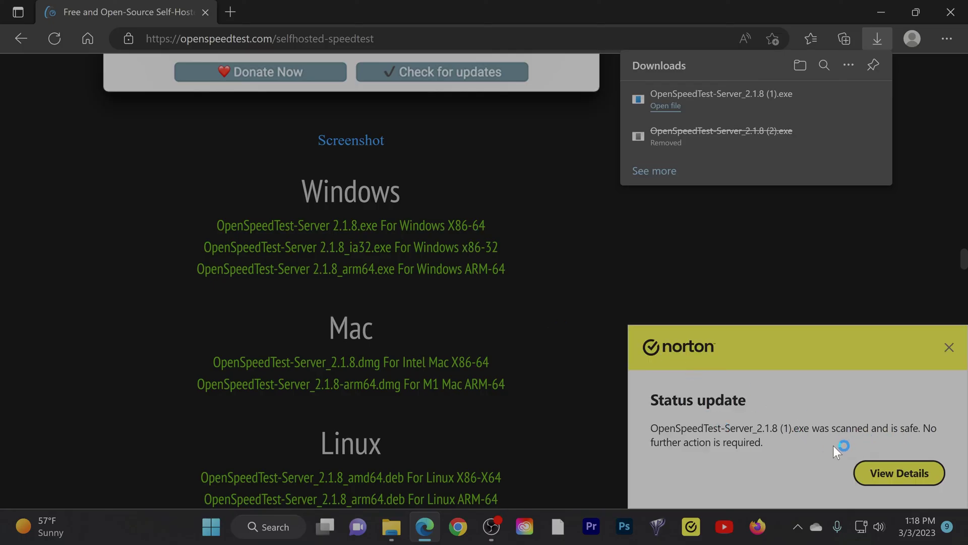
click(949, 347)
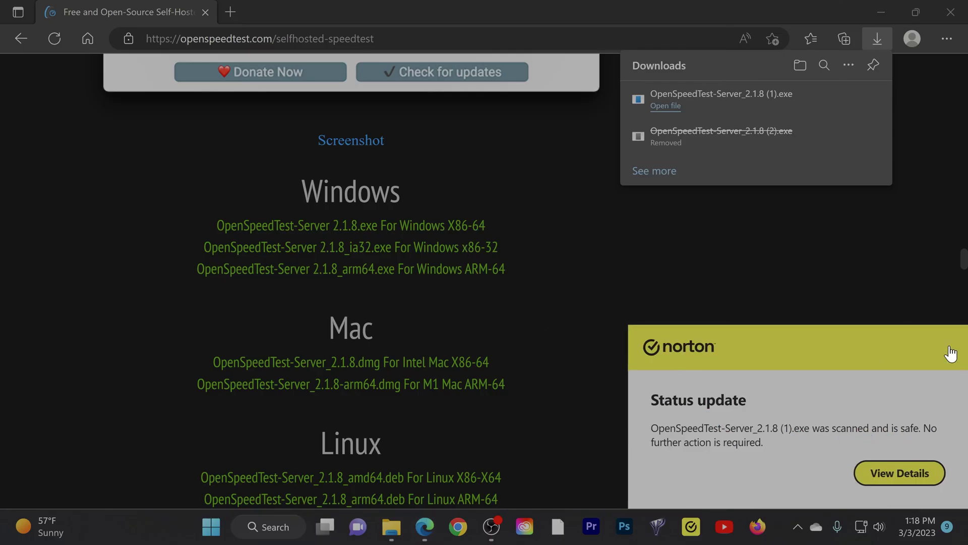
click(881, 10)
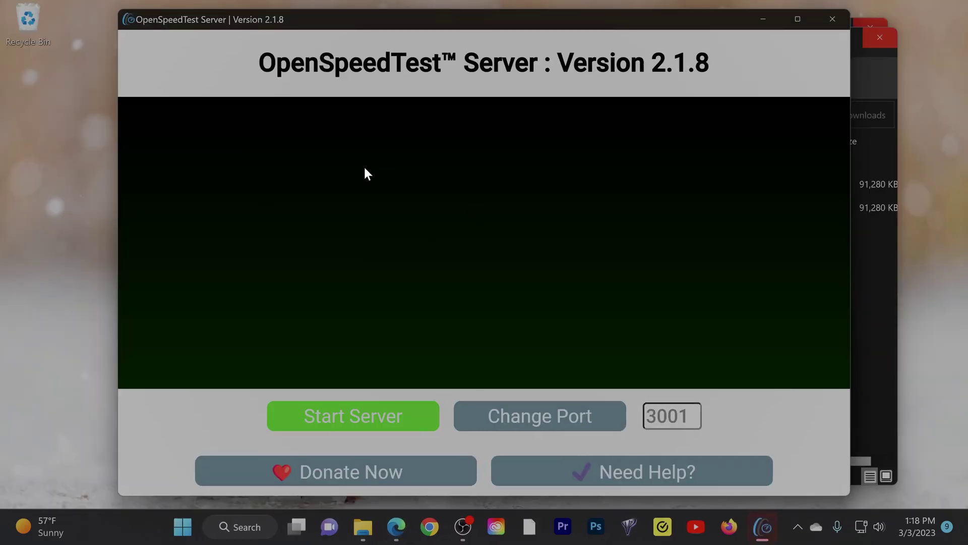
Start the Windows OpenSpeedTest server so it serves tests at 192.168.50.15:3000.
click(337, 425)
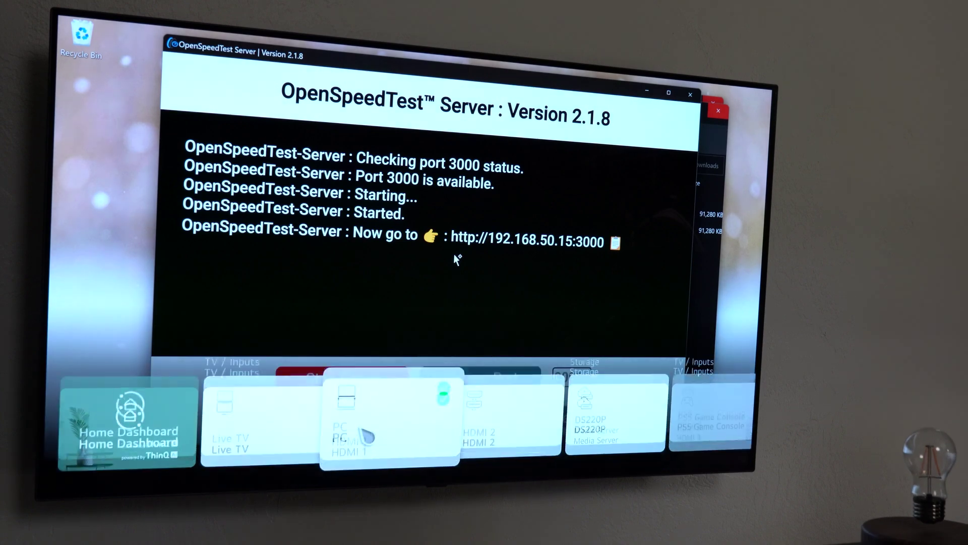
Switch the TV to HDMI 2 and reset the 192.168.50.73:3001 test page to its start screen.
key(Right)
key(Return)
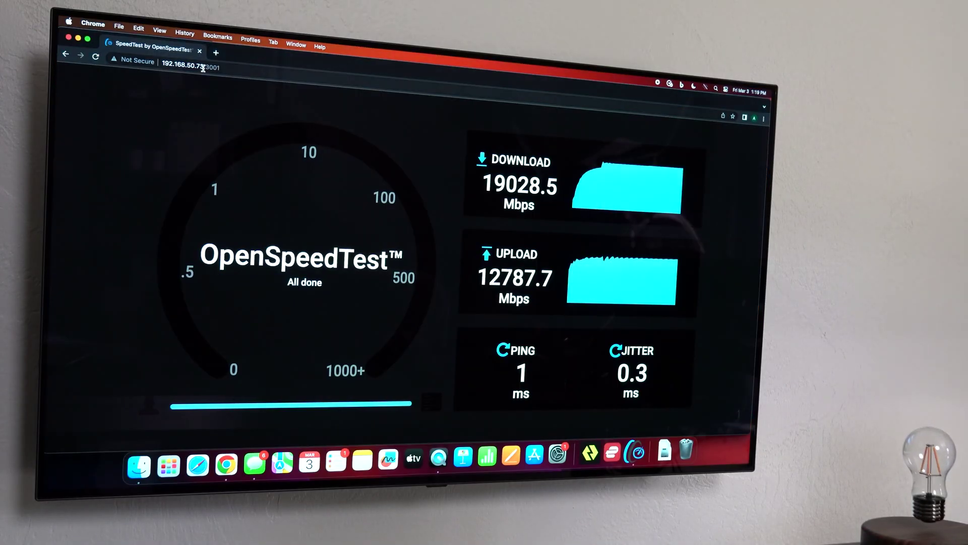
click(218, 67)
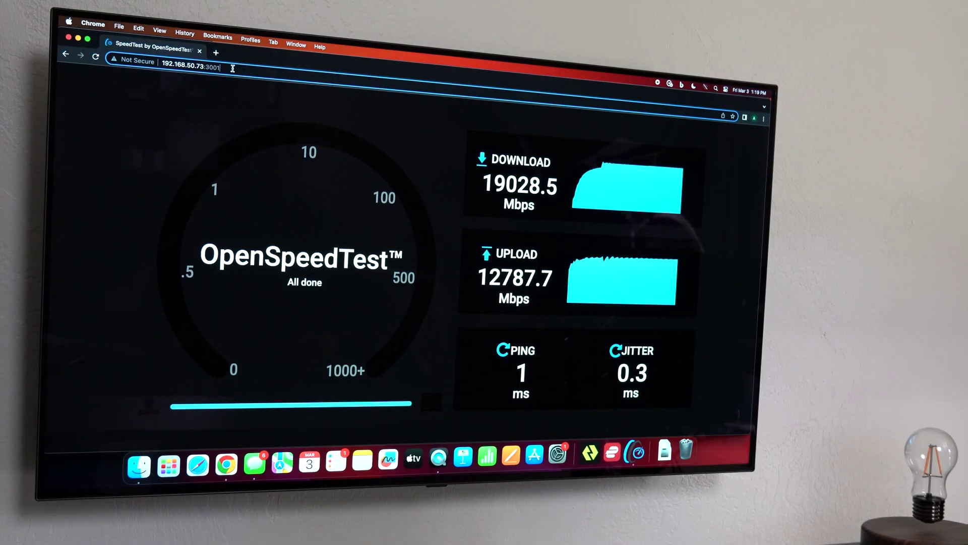
key(Return)
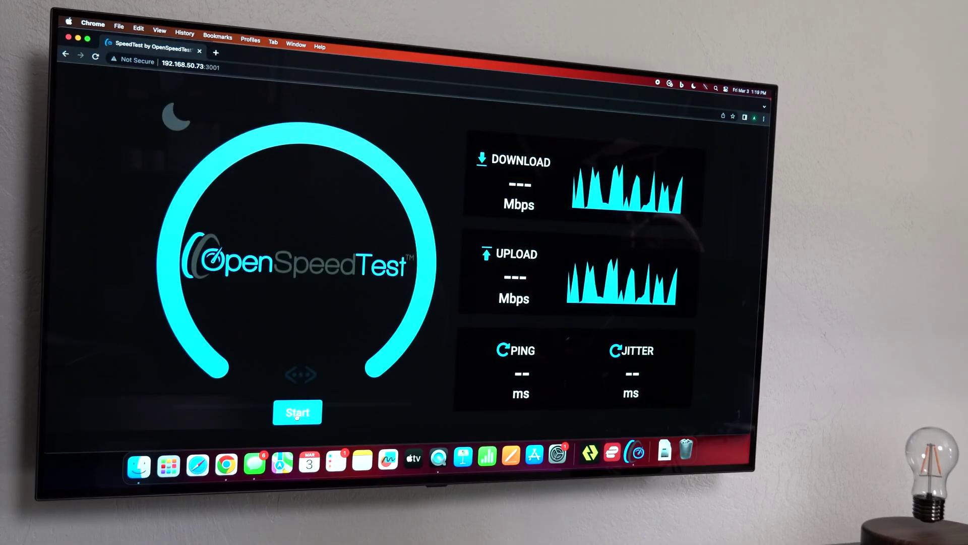
click(296, 414)
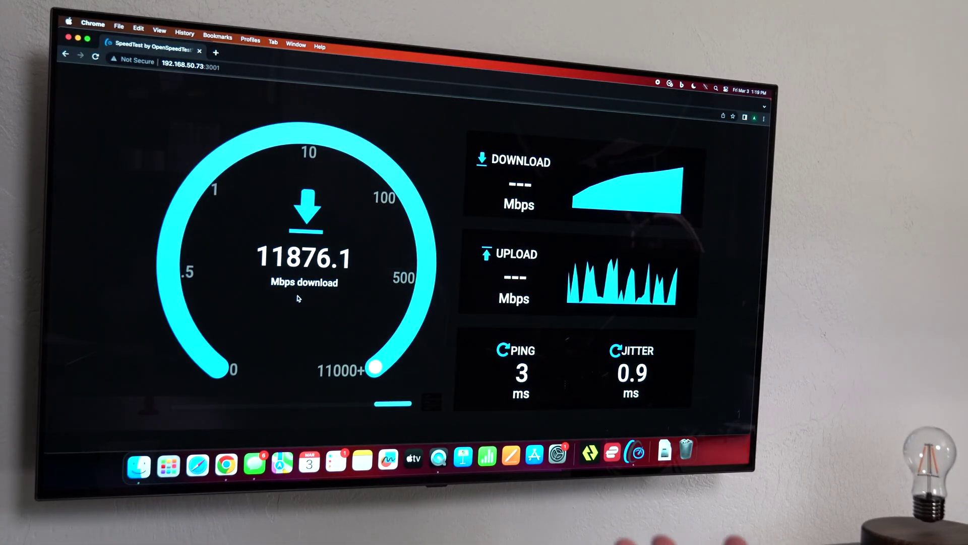
click(223, 67)
key(Return)
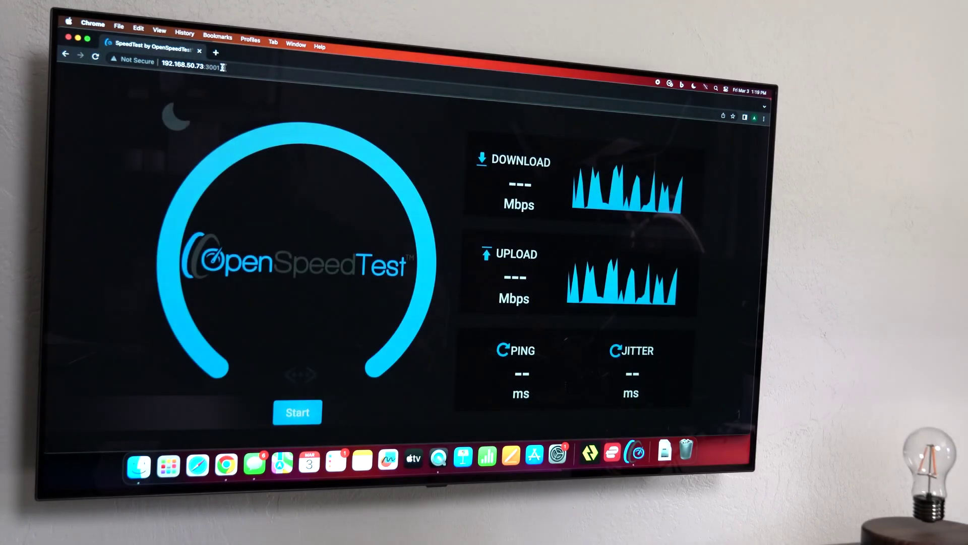
Change the page address to the Windows PC's IP, 192.168.50.15.
click(239, 69)
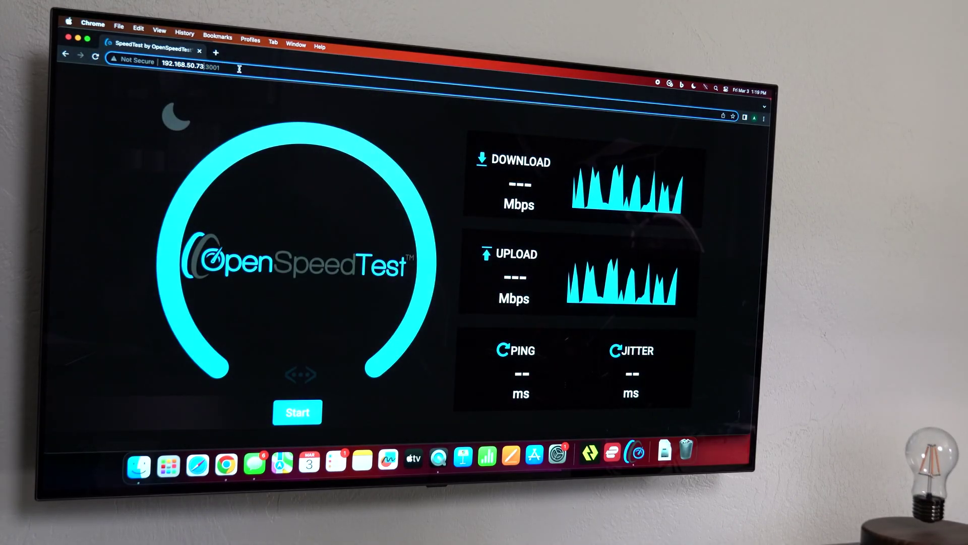
key(BackSpace)
key(BackSpace)
text(15)
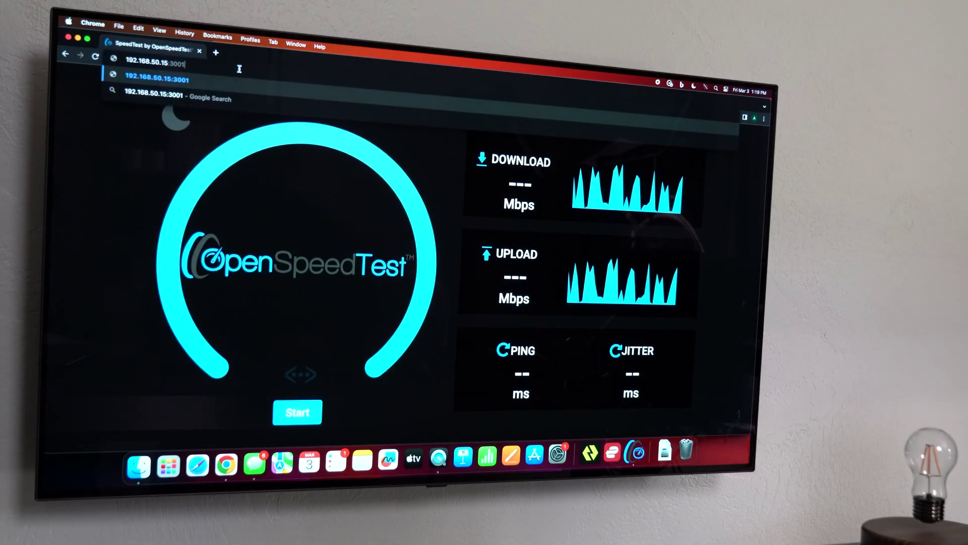
Load 192.168.50.15:3000 and run a speed test against the Windows server (about 2449 Mbps down, 2404 up).
key(Return)
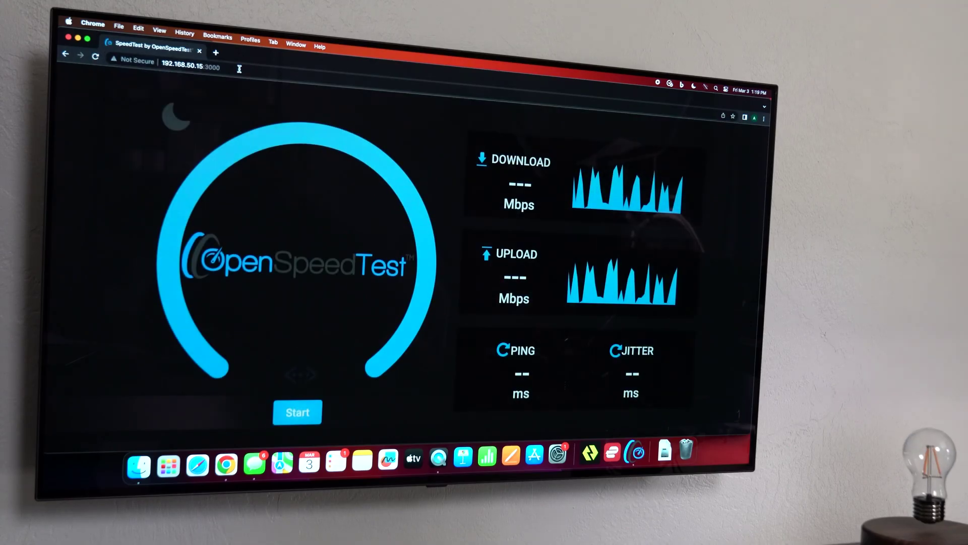
click(301, 422)
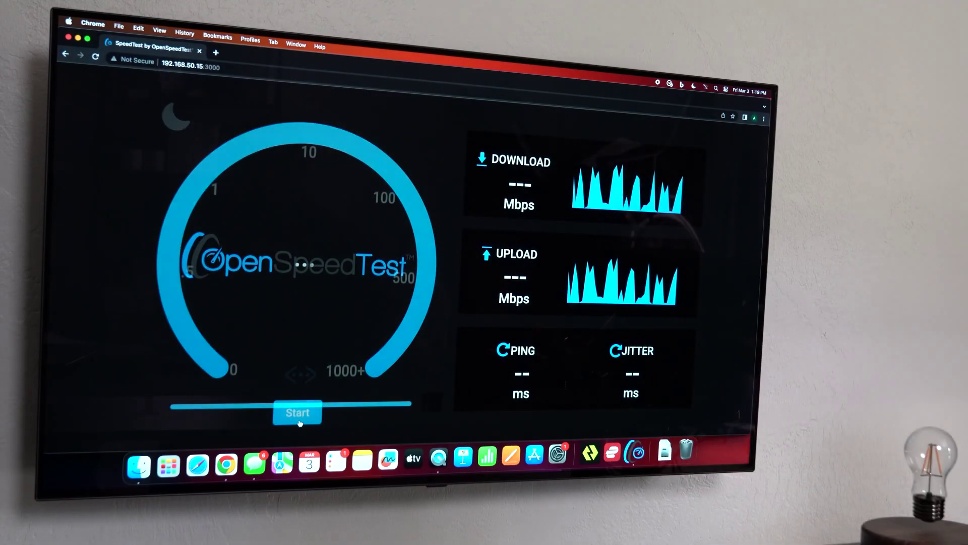